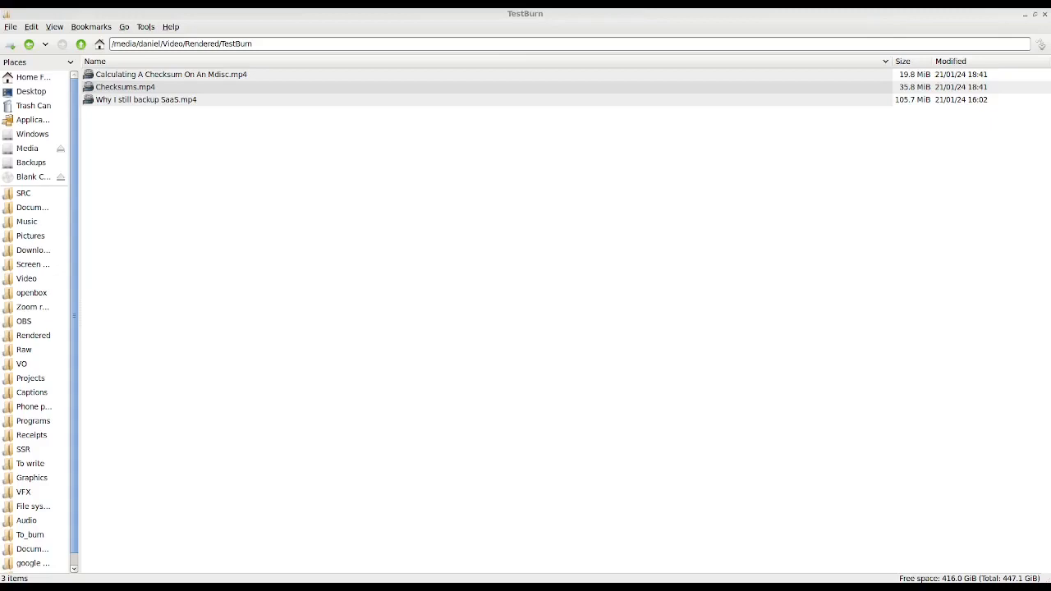
- Enlarge the file icons in the TestBurn folder listing
key("ctrl+plus")
key("ctrl+plus")
key("ctrl+plus")
key("ctrl+plus")
key("ctrl+plus")
key("ctrl+plus")
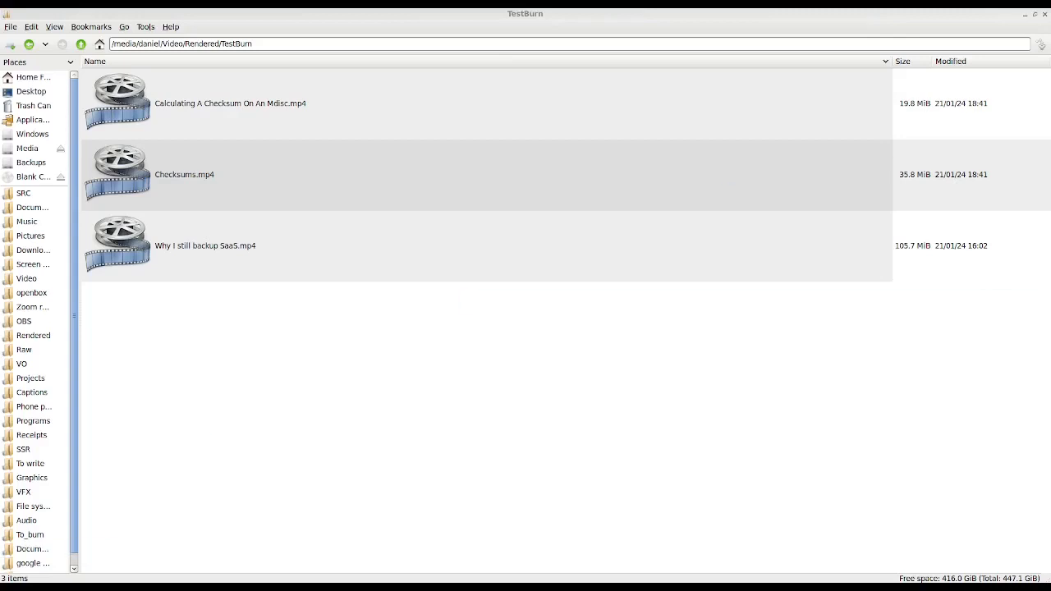
- Switch to QuickHash, compute MD5 hashes for all files in the Video/Rendered/TestBurn folder and review the hash values
left_click_drag(164, 579, 645, 102)
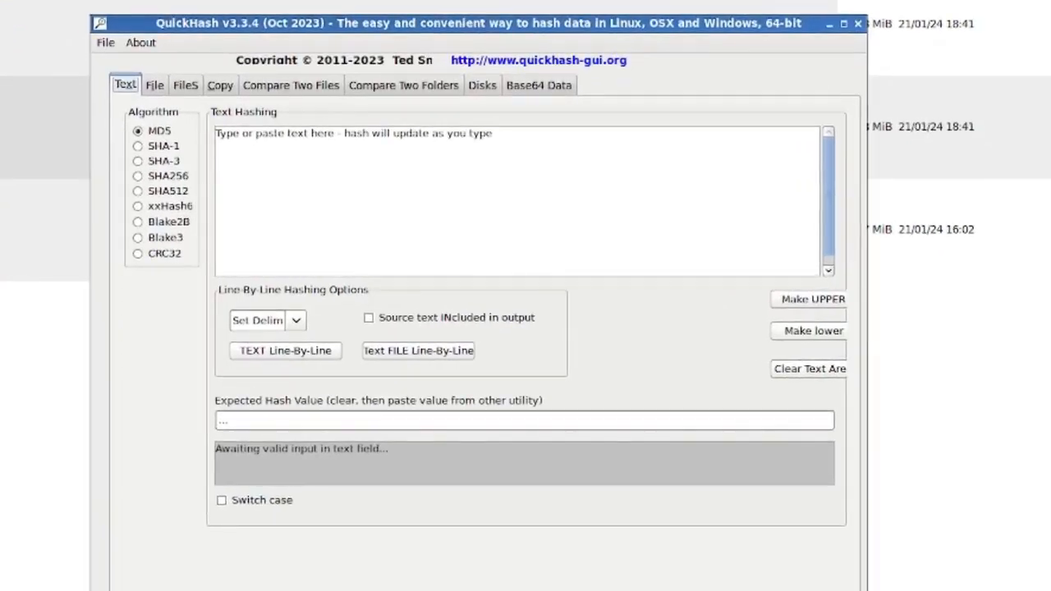
left_click(441, 147)
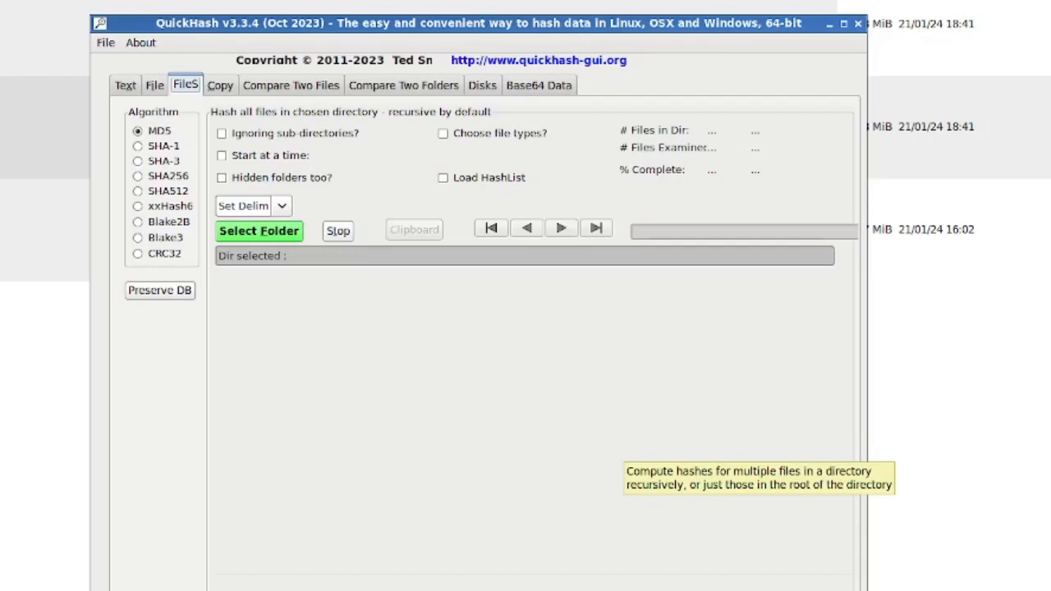
left_click(271, 232)
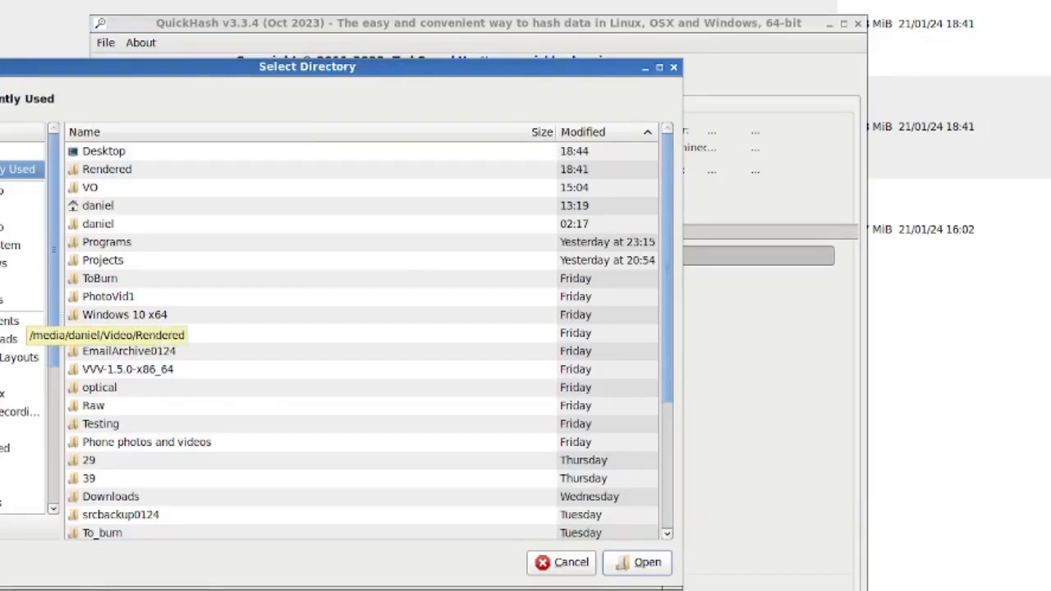
left_click(5, 449)
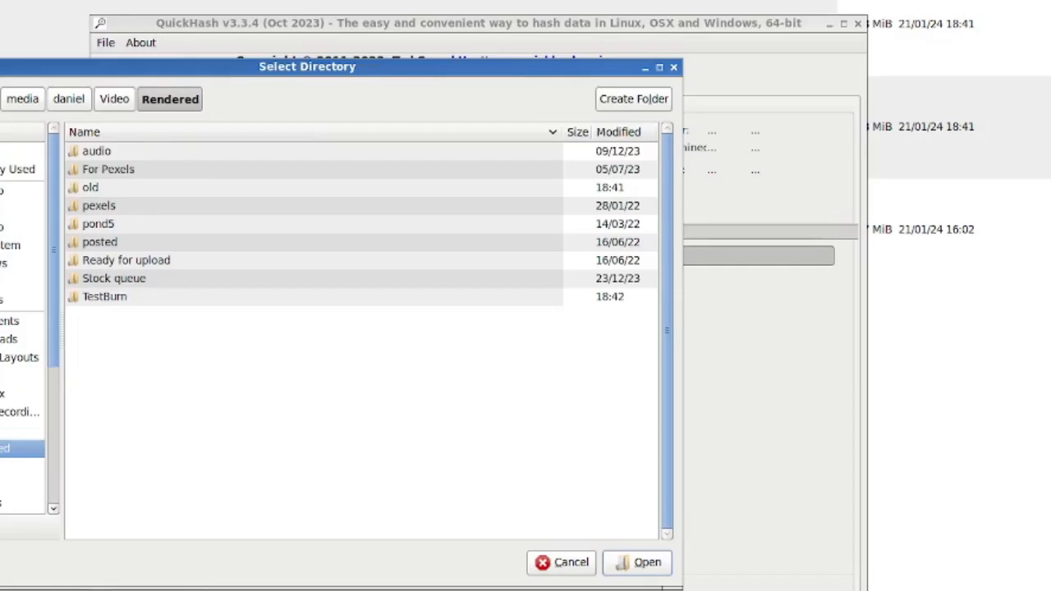
double_click(105, 297)
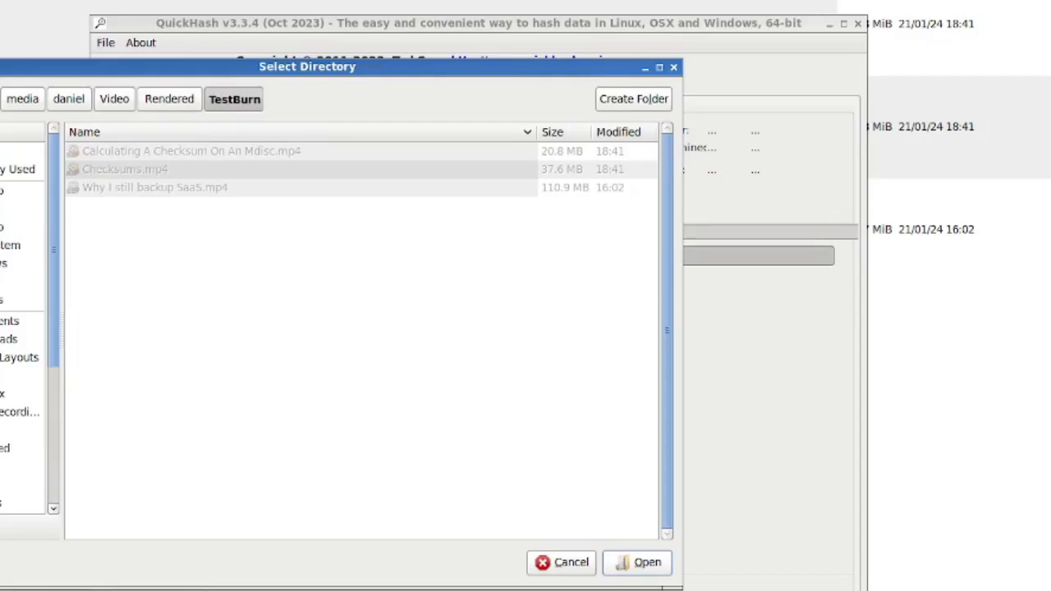
left_click(637, 563)
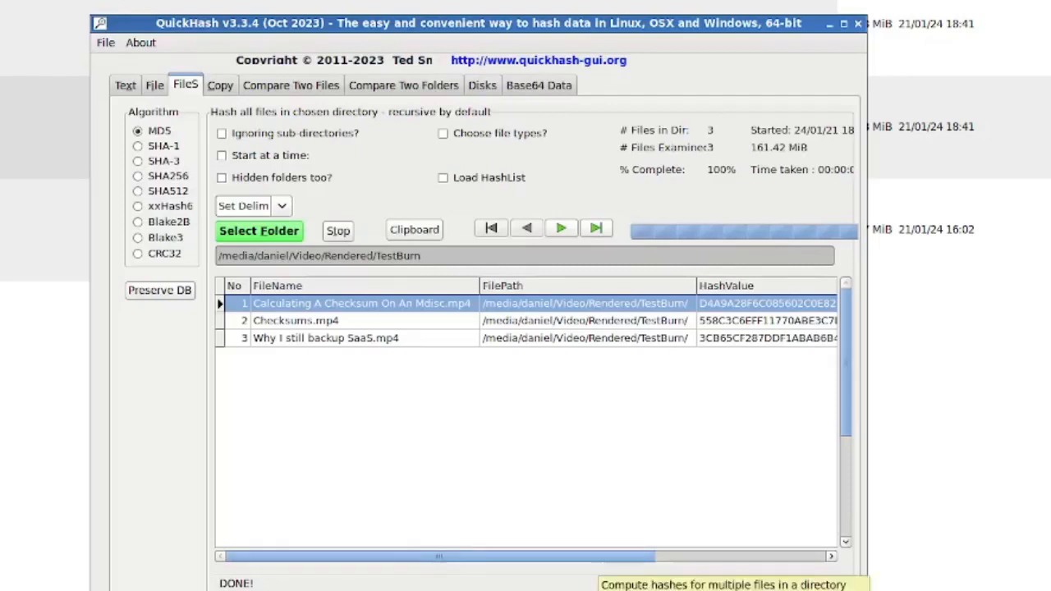
left_click_drag(440, 557, 615, 557)
left_click(558, 321)
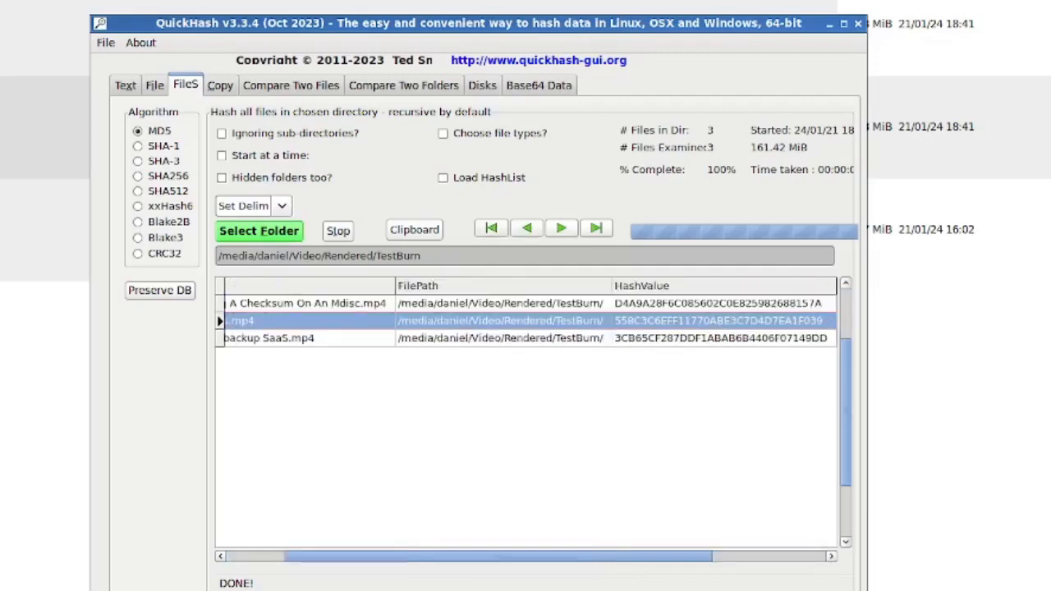
left_click_drag(496, 557, 438, 557)
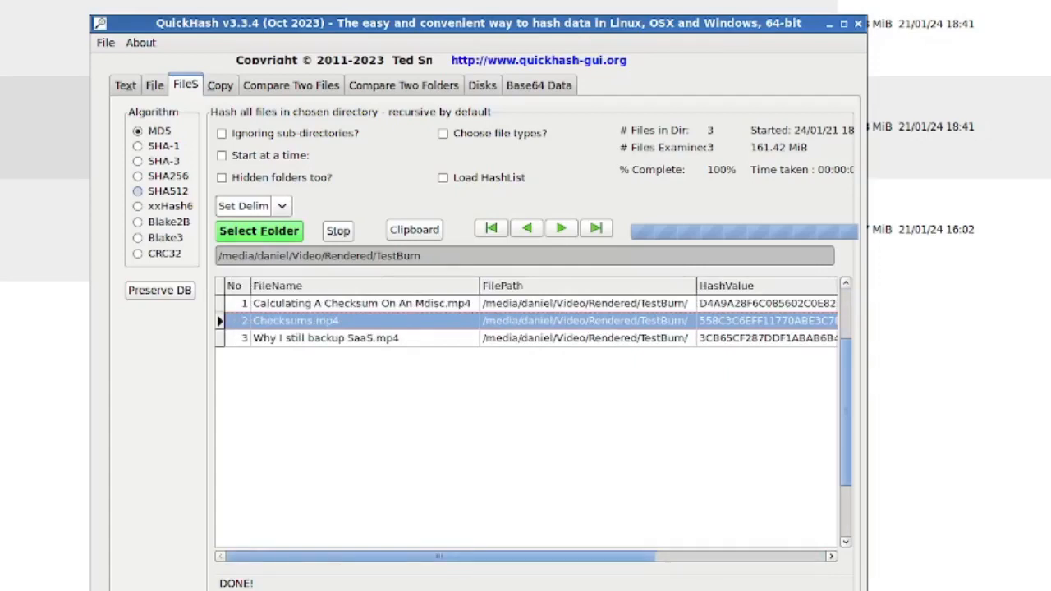
- Change the hash algorithm to SHA256 and rehash all files in the TestBurn folder
left_click(138, 176)
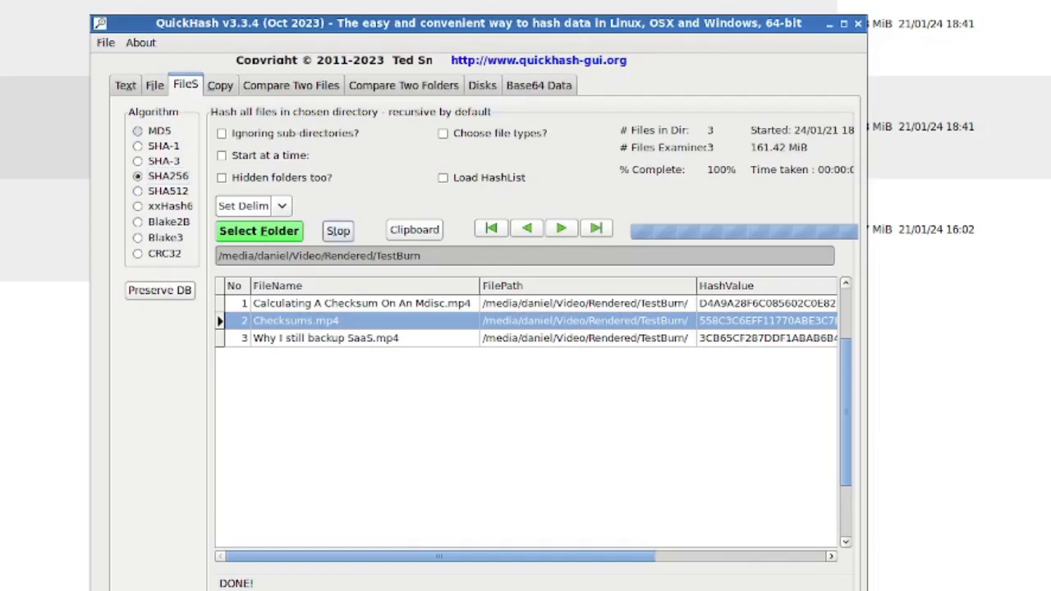
left_click(138, 132)
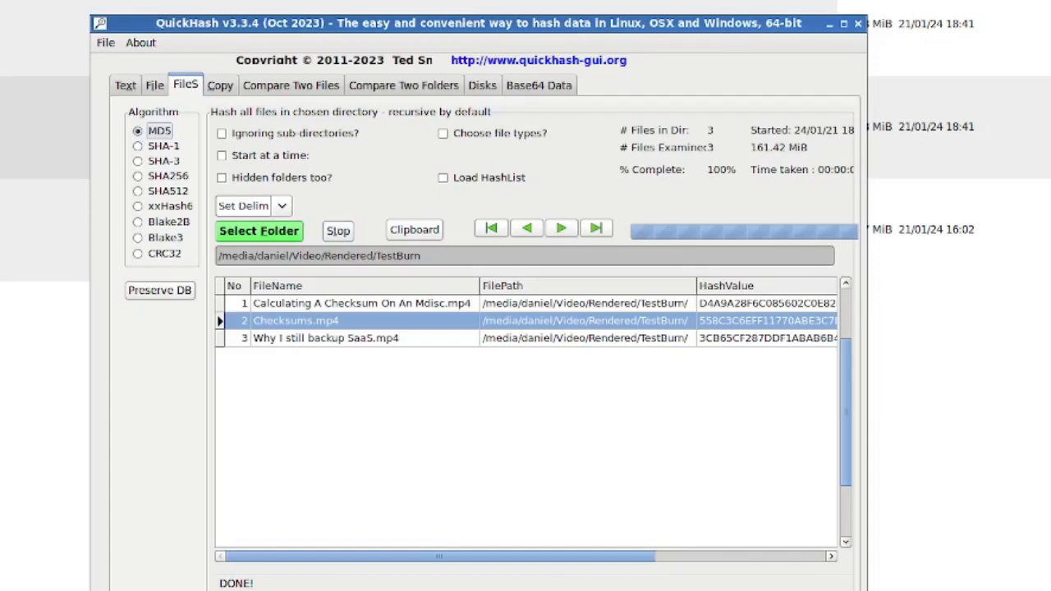
left_click(138, 176)
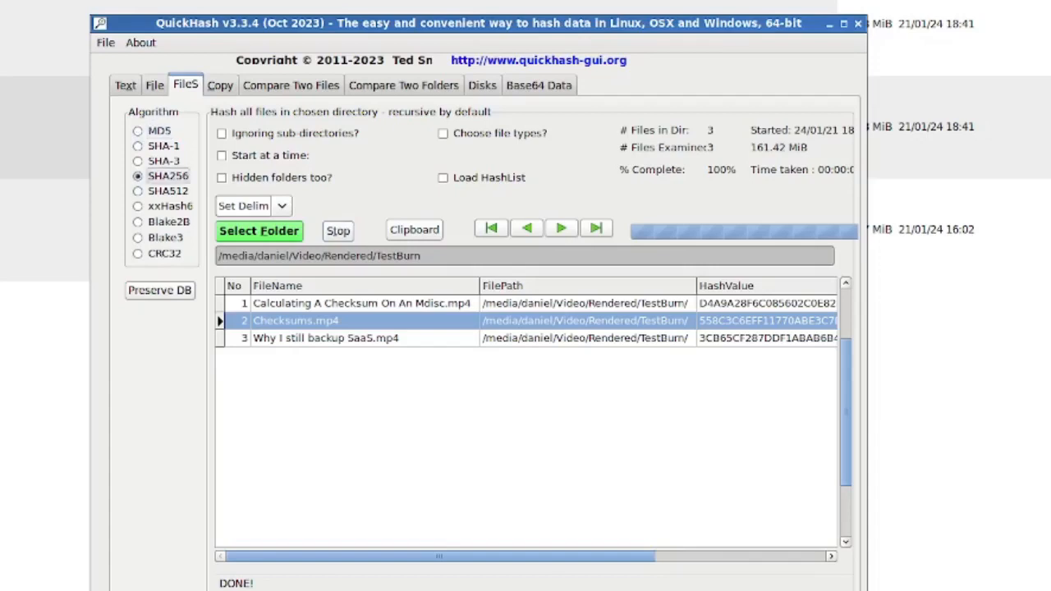
left_click(259, 230)
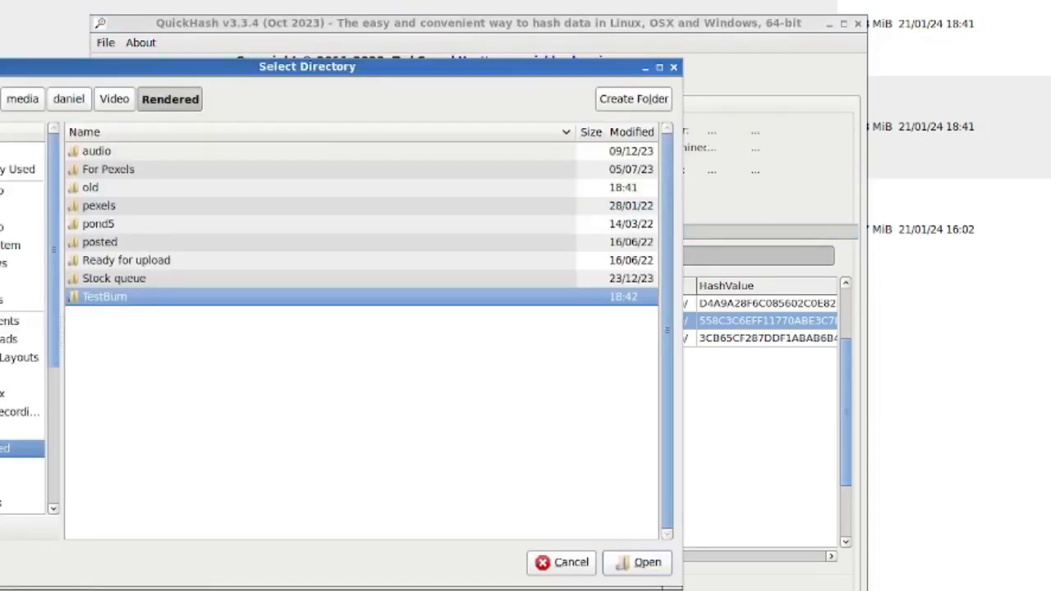
key("Return")
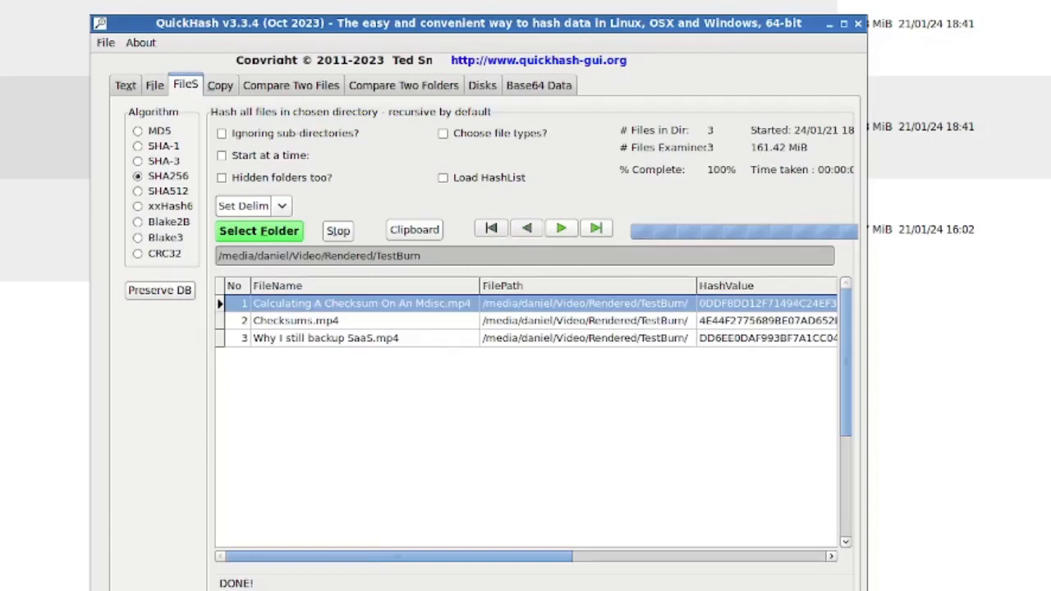
- Copy the SHA256 results grid to the clipboard and place it in a new Mousepad document
mouse_move(399, 556)
left_mouse_down()
mouse_move(653, 557)
mouse_move(399, 557)
left_mouse_up()
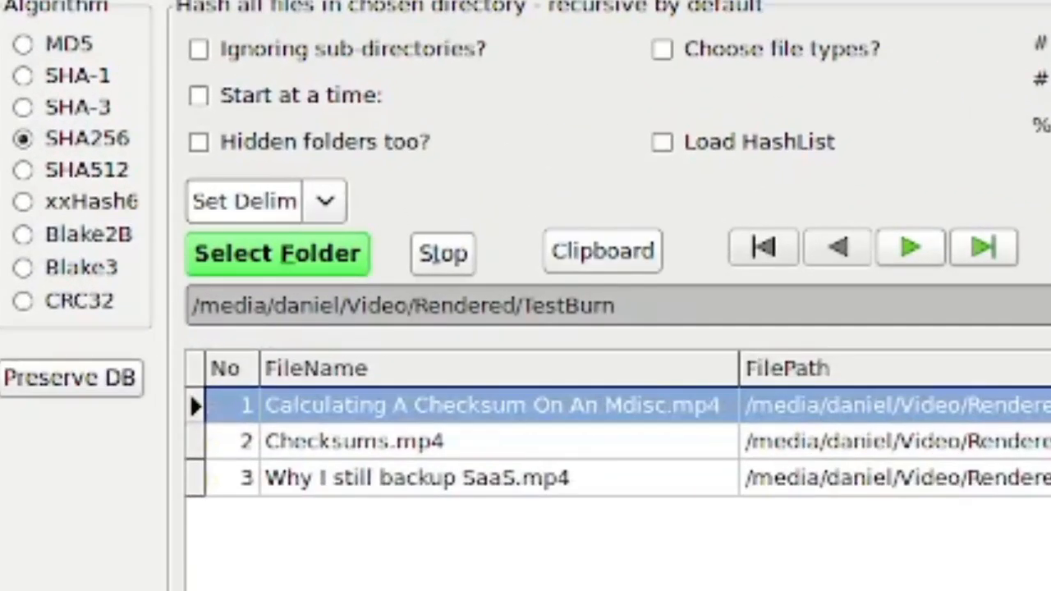
left_click(602, 251)
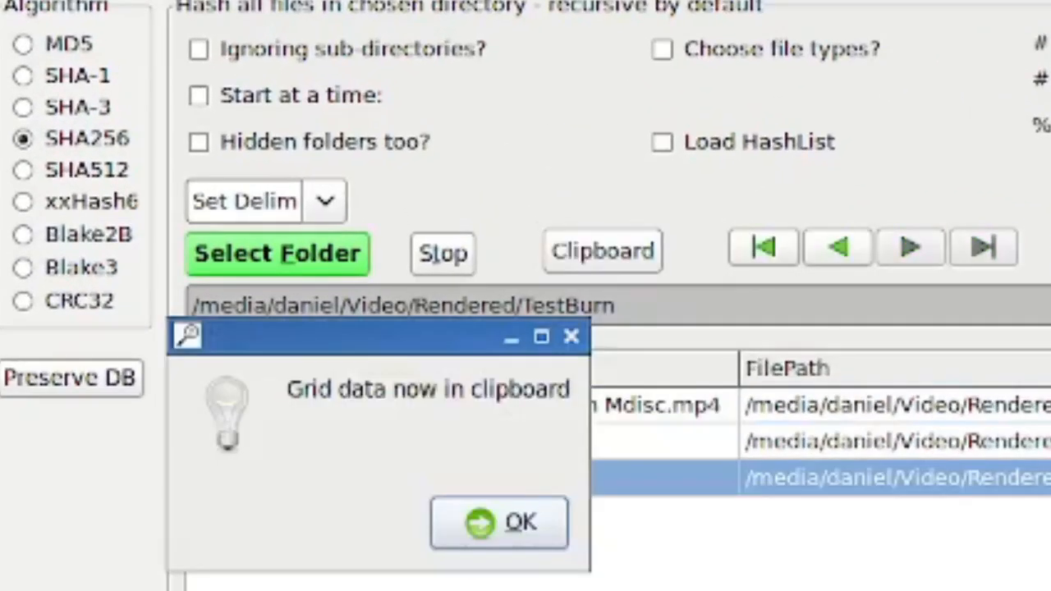
key("Return")
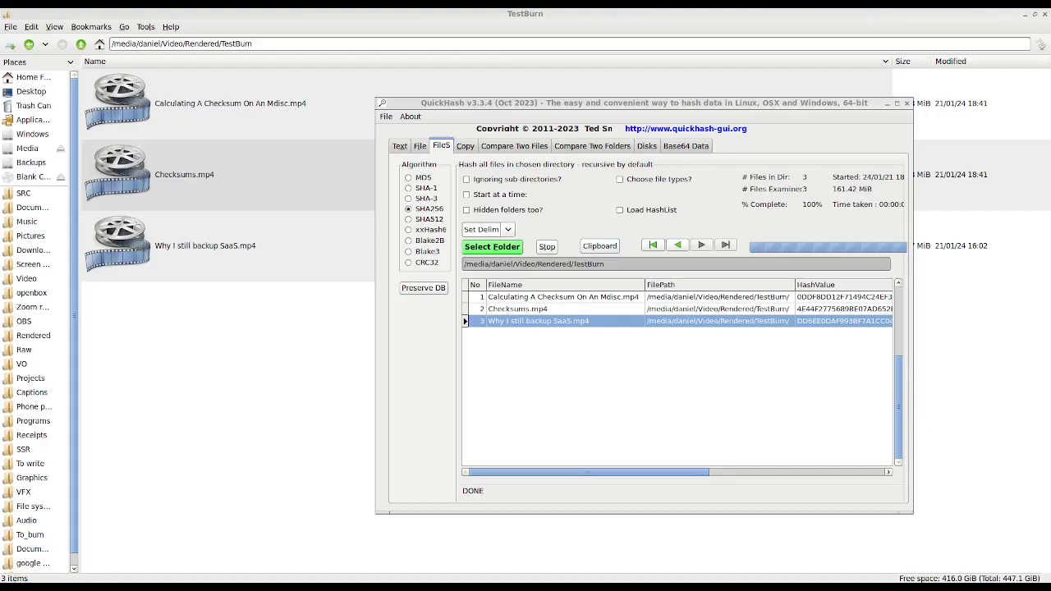
left_click_drag(1050, 150, 548, 144)
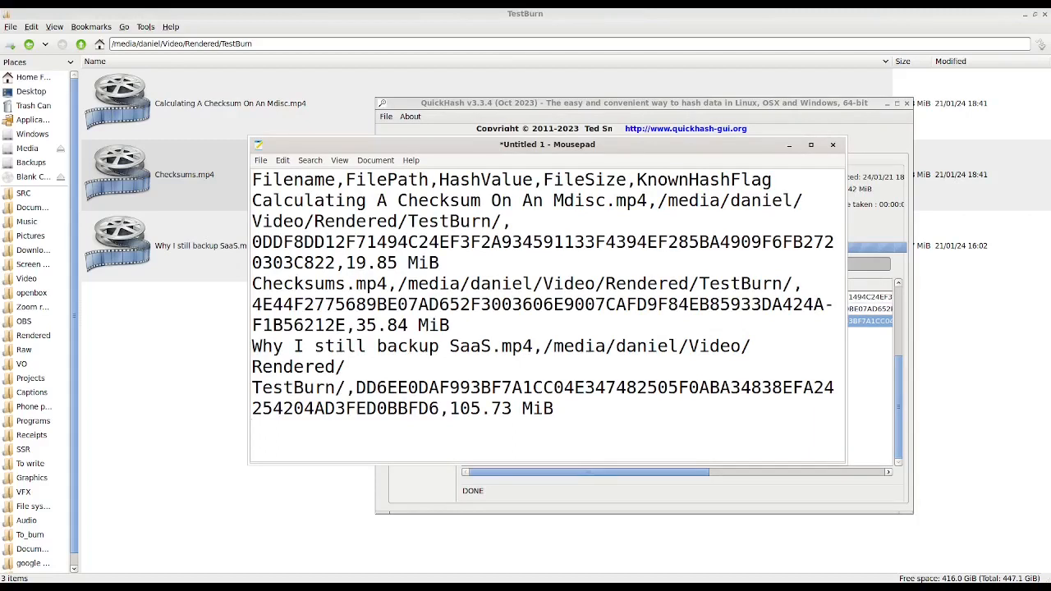
- Examine the header fields and the hash value listed for each of the three video files
left_click(335, 180)
left_click(418, 180)
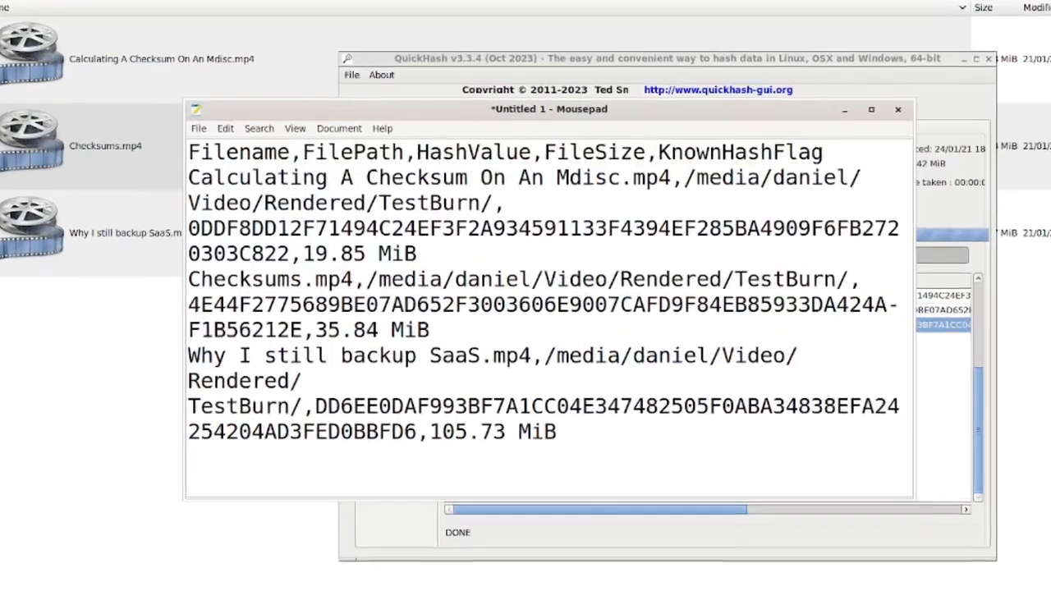
left_click_drag(533, 180, 440, 180)
left_click(470, 180)
left_click(611, 108)
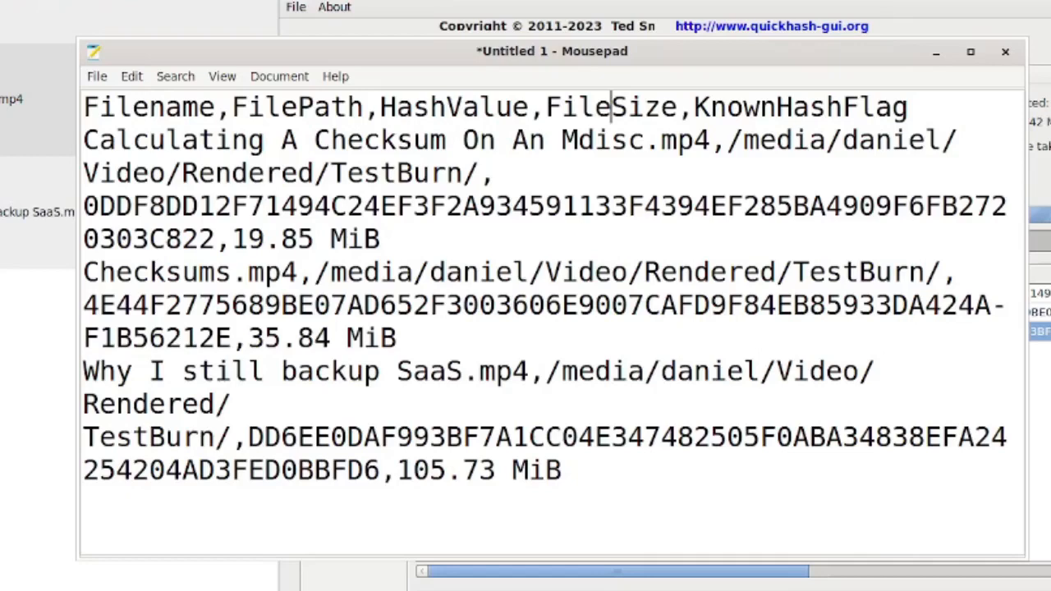
left_click_drag(83, 205, 215, 238)
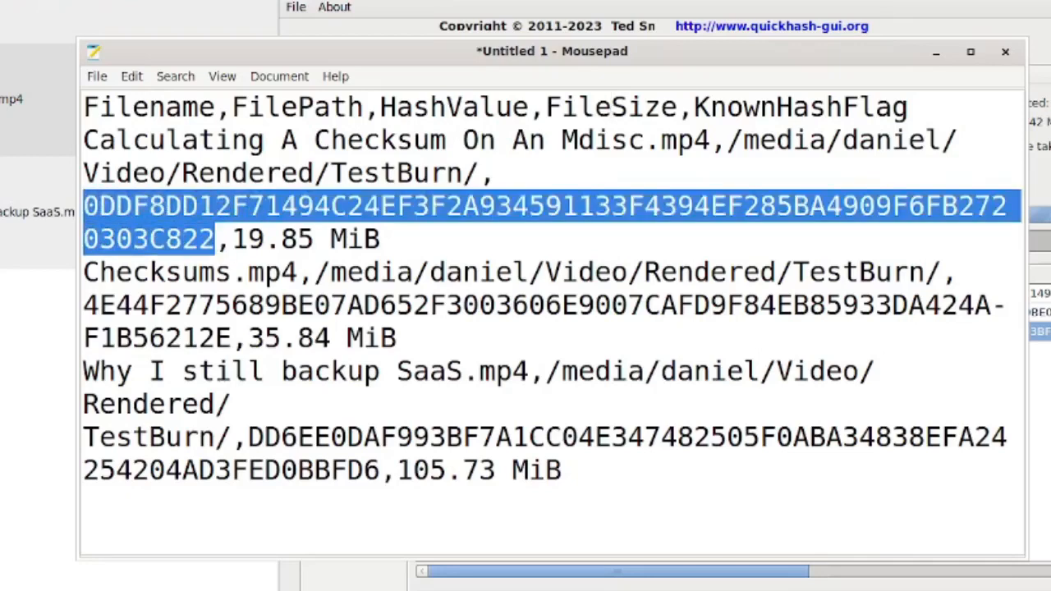
left_click_drag(83, 305, 232, 338)
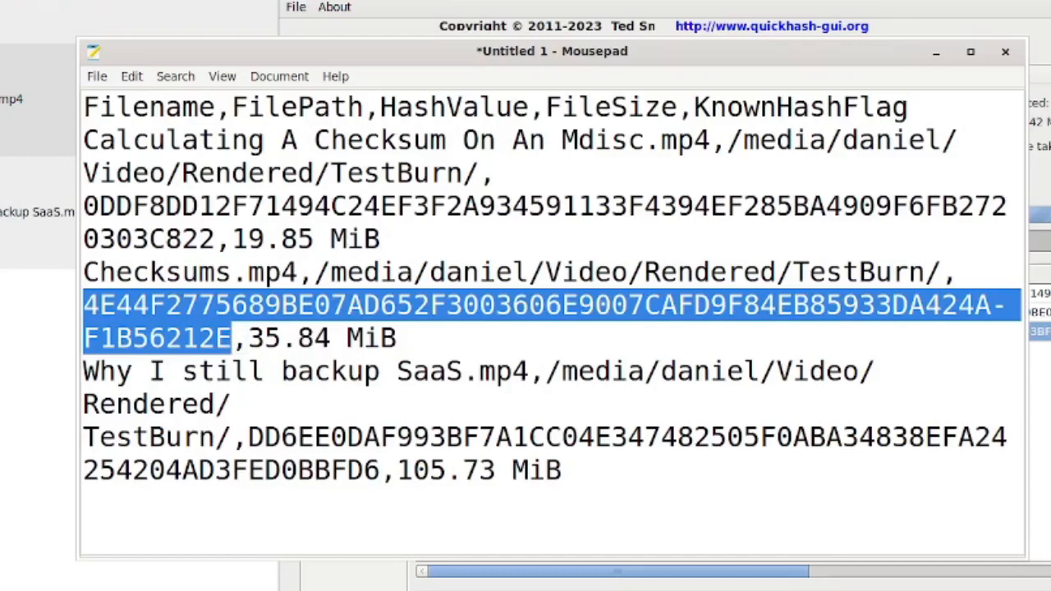
left_click_drag(248, 437, 379, 470)
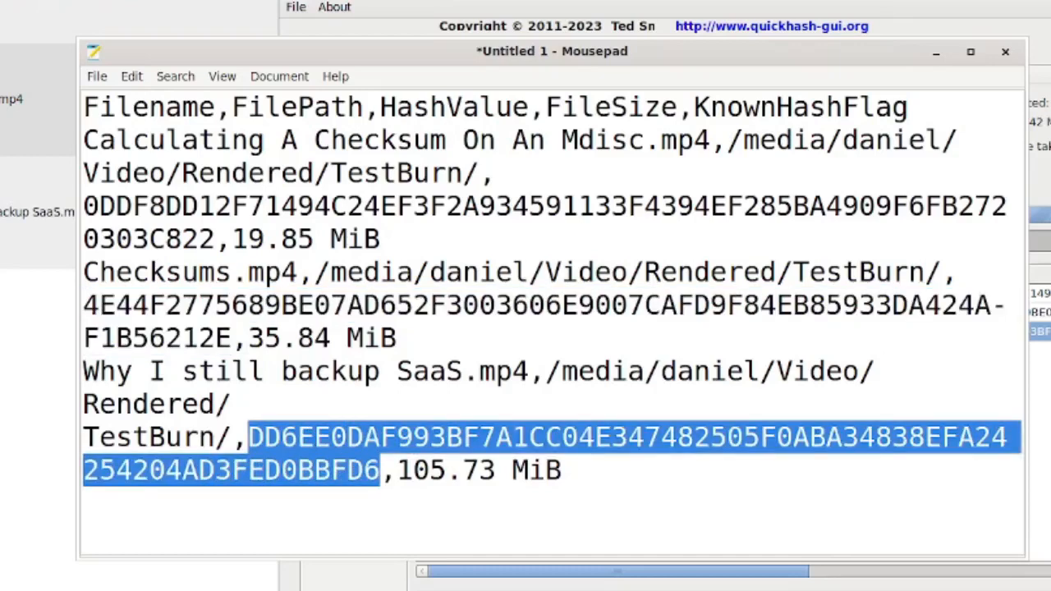
left_click(447, 273)
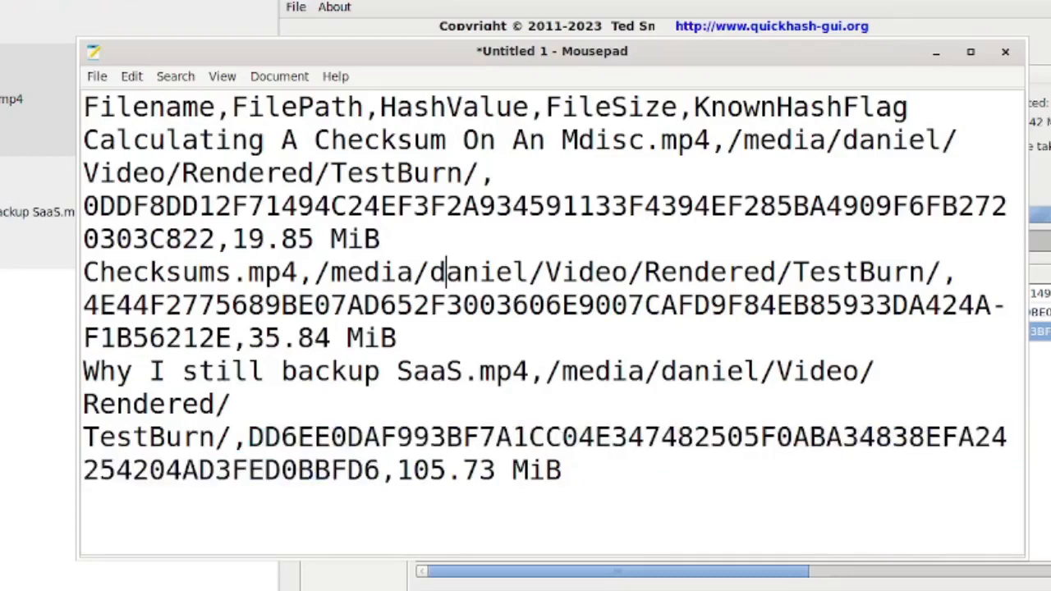
- Save the checksum list to the Desktop as 0124ArchiveMD5Checksums.txt
key("ctrl+s")
left_click(157, 205)
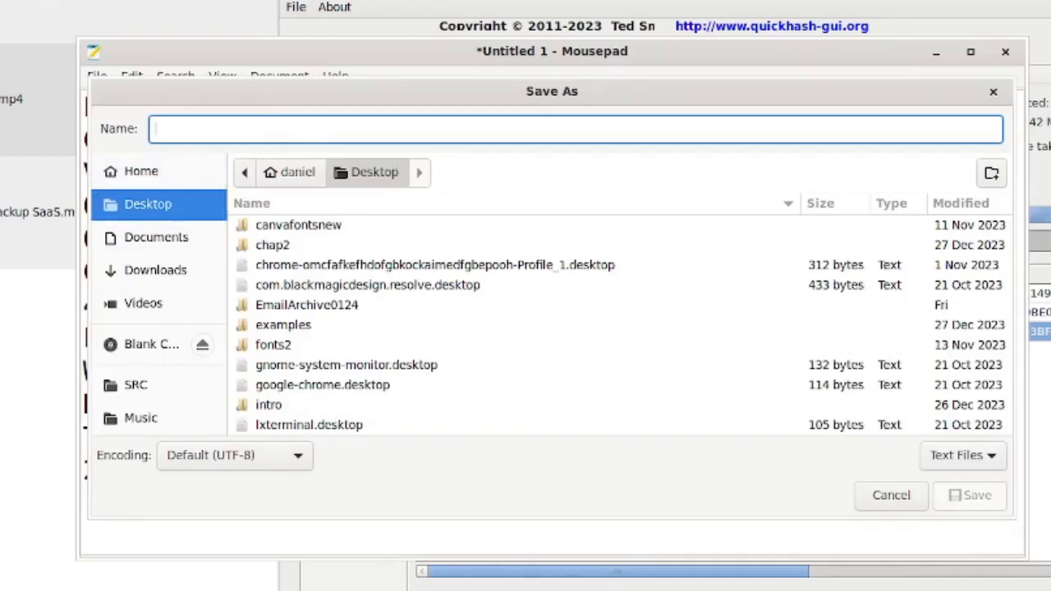
type("0124Ar")
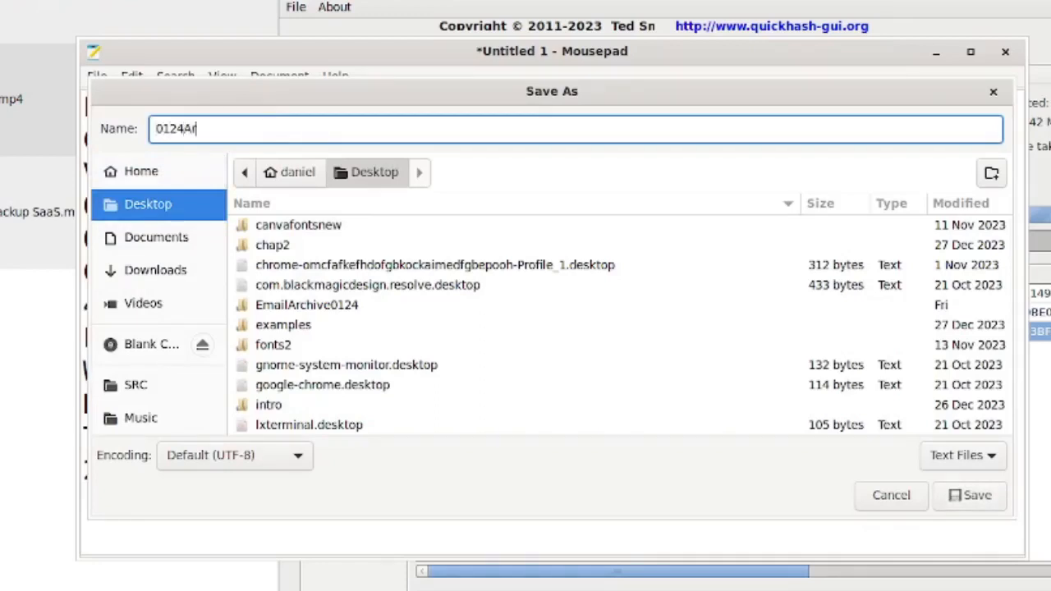
type("chiveChec")
key("BackSpace")
key("BackSpace")
key("BackSpace")
type("M")
key("BackSpace")
key("BackSpace")
type("MD5Chec")
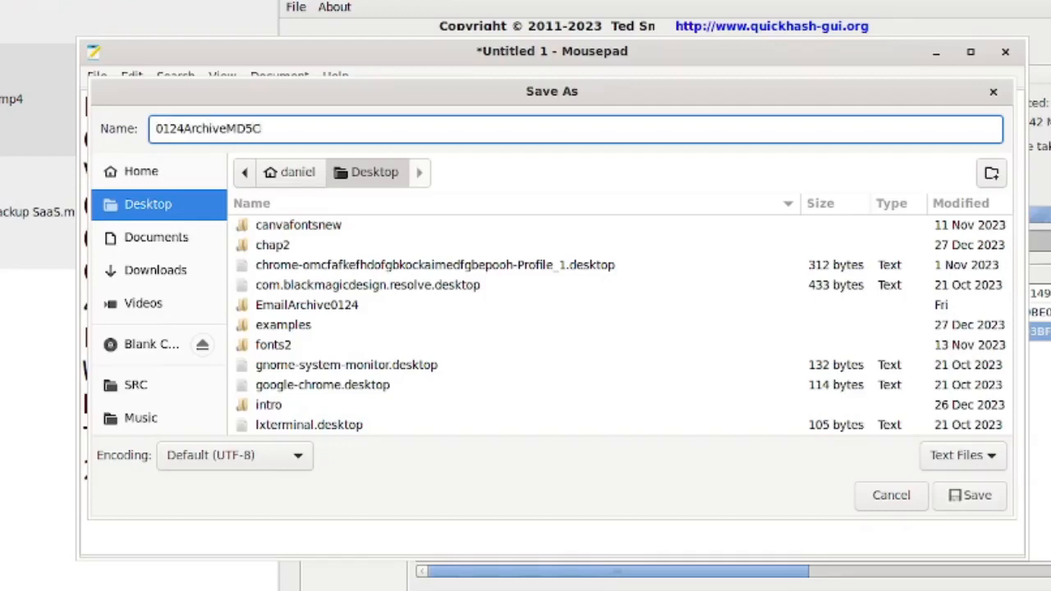
type("ksums.txt")
key("Return")
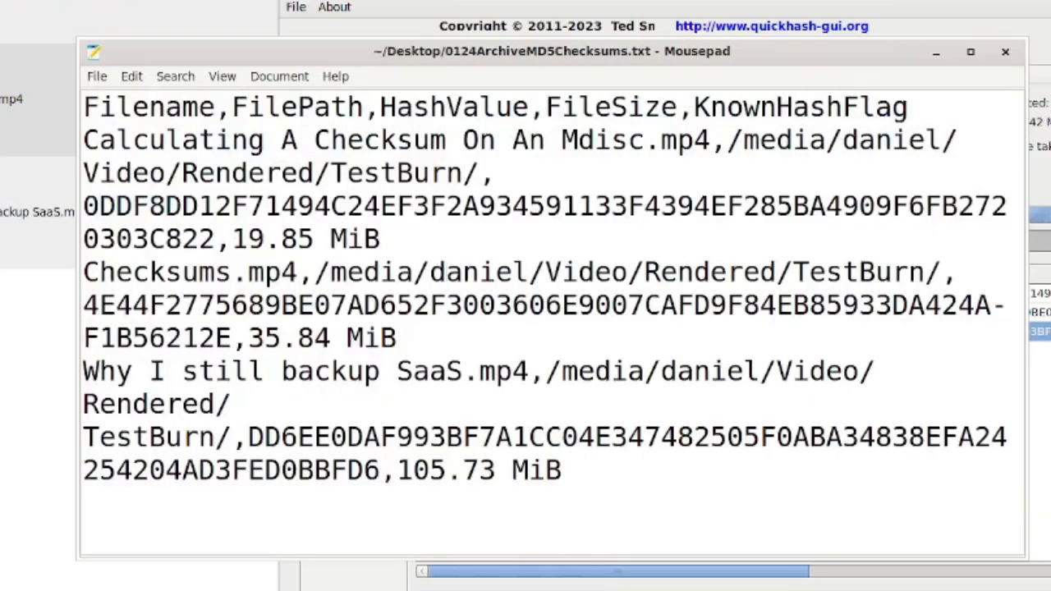
- Minimize the Mousepad and QuickHash windows to return to the TestBurn folder
left_click(936, 51)
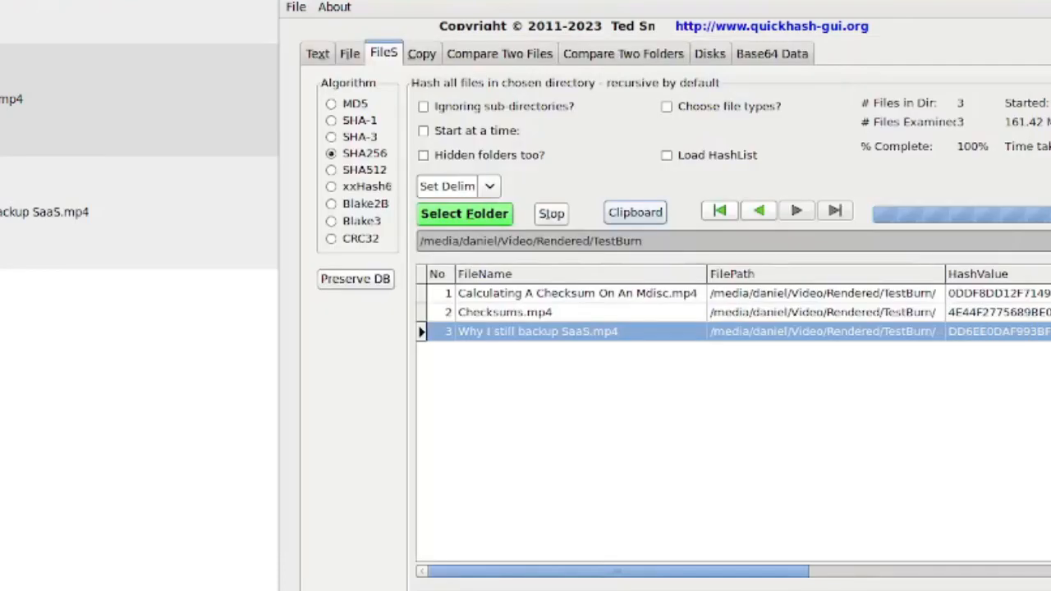
key("alt+F9")
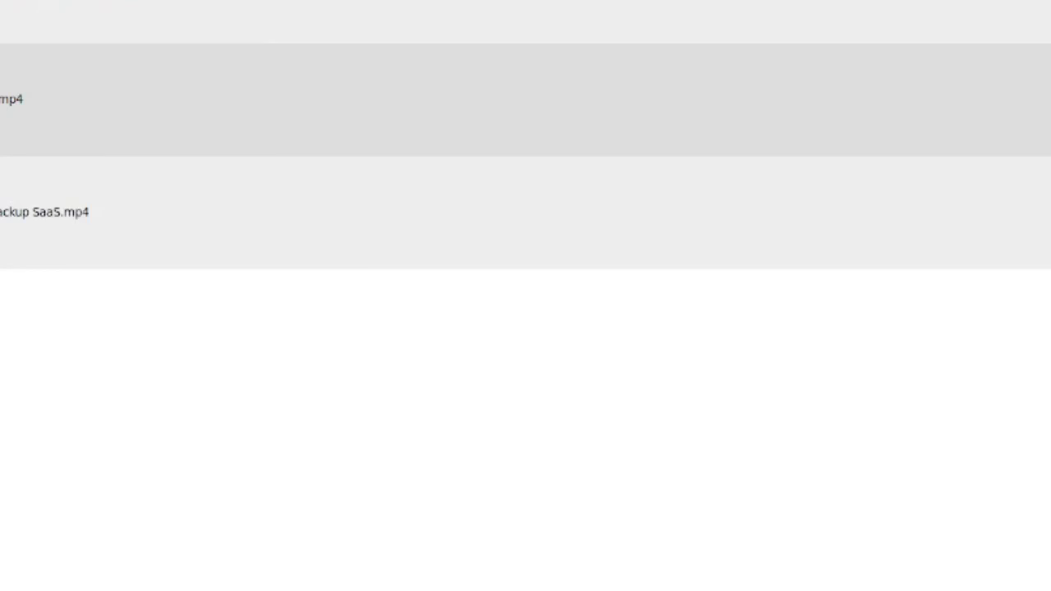